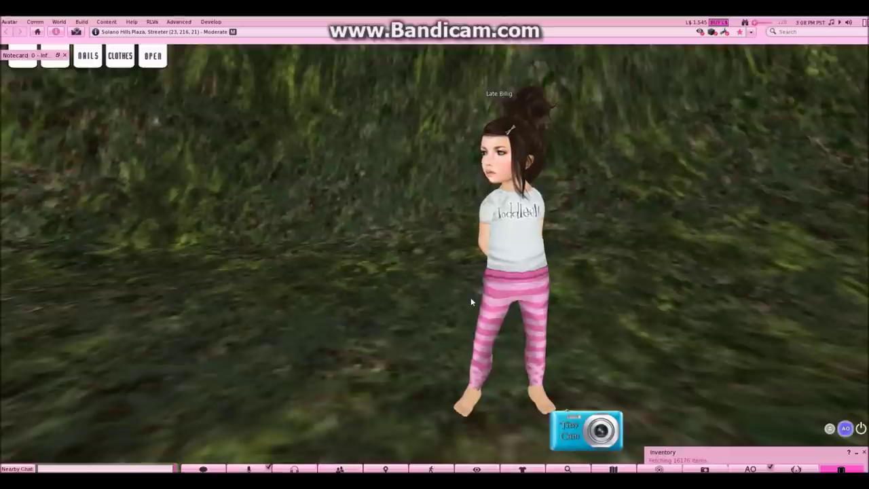
Restore the Inventory, select the ToddleeDoo - KidGirl (v2.7) folder, and rearrange the windows.
double_click(778, 455)
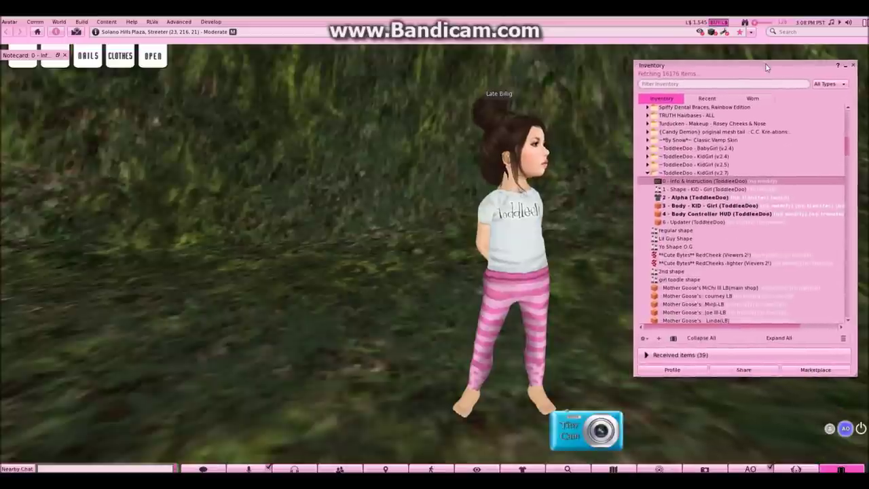
click(691, 174)
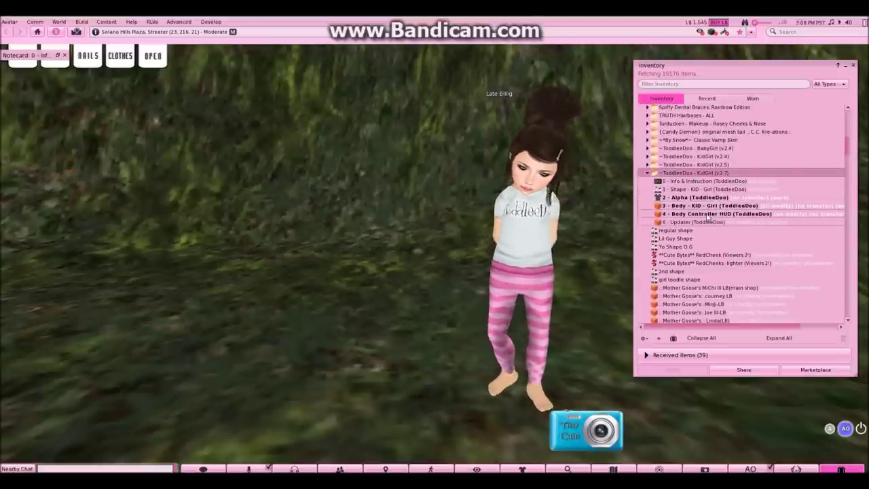
drag(27, 55, 31, 140)
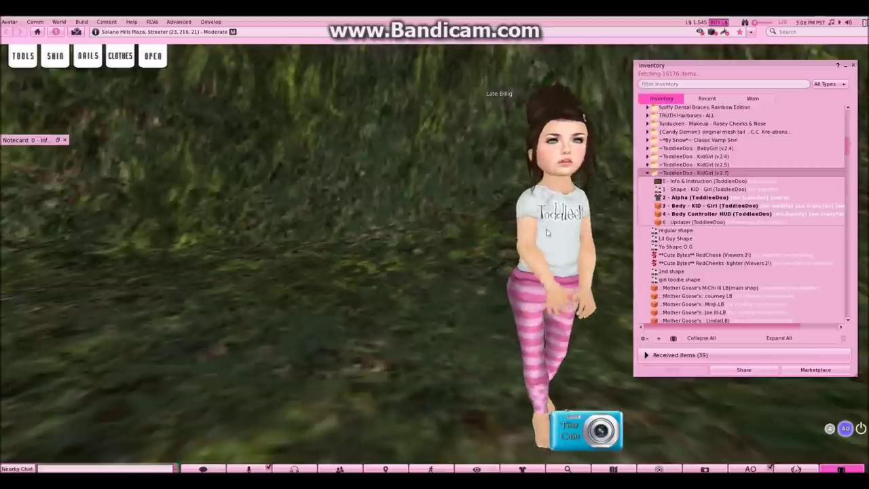
drag(727, 65, 763, 66)
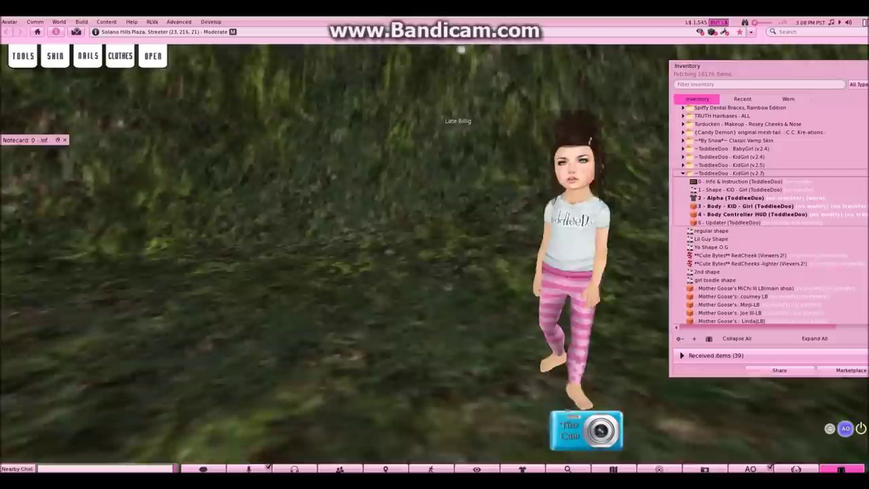
Walk the avatar around in front of the camera and face it forward.
key(Left)
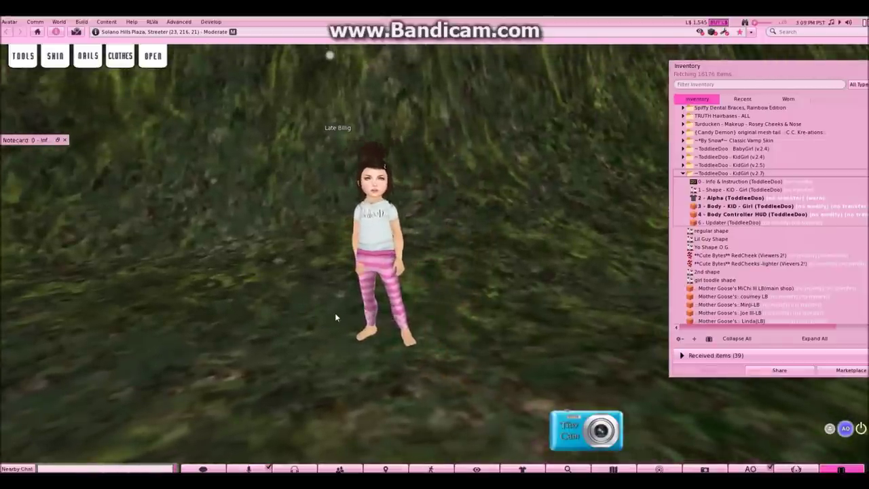
key(Left)
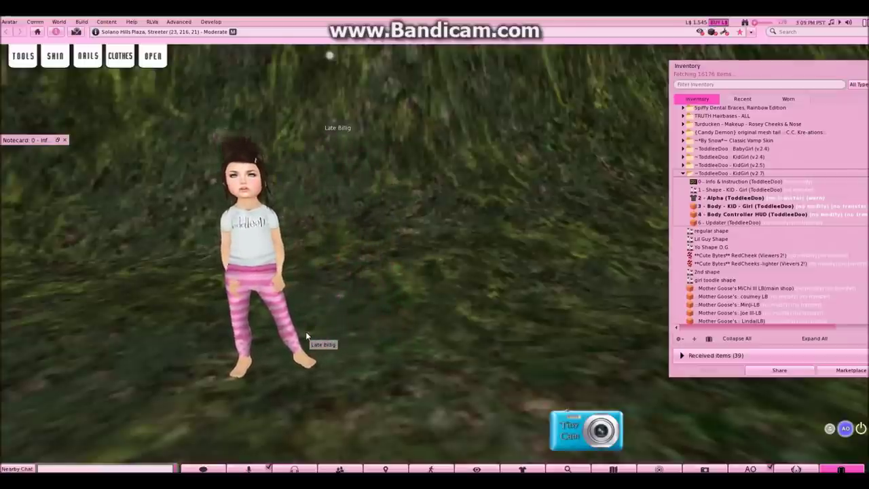
key(Up)
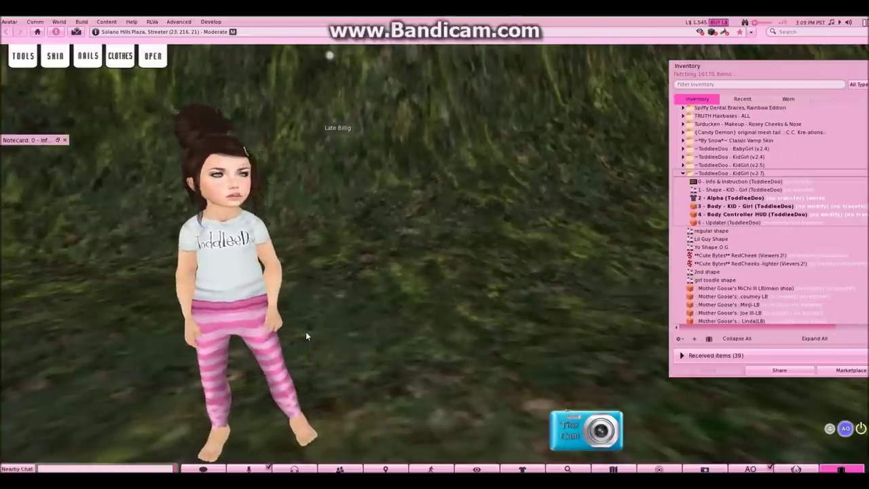
key(Left)
key(Up)
key(Right)
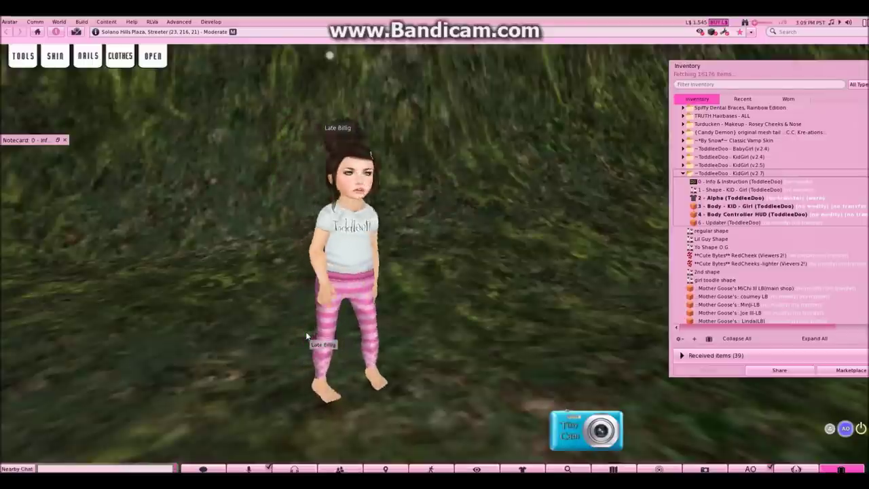
Open the '0 - Info & Instruction' notecard and move it into view.
double_click(754, 181)
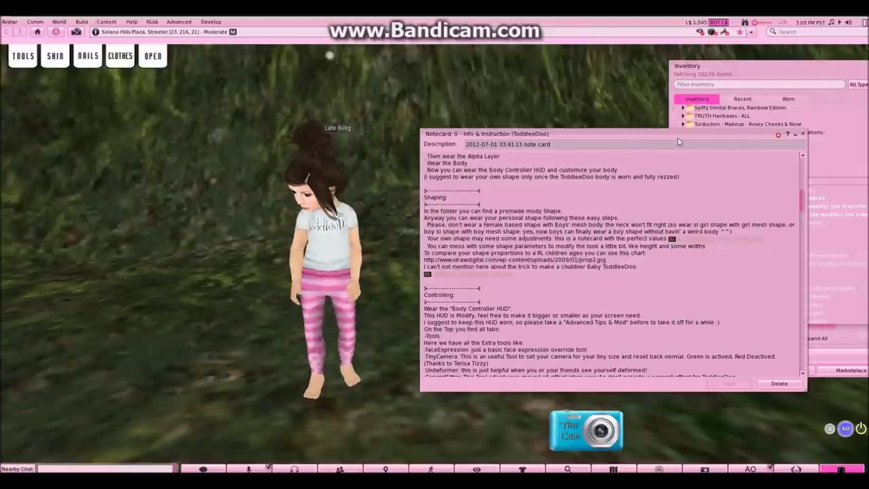
drag(661, 133, 579, 101)
mouse_move(720, 168)
mouse_down()
mouse_move(720, 129)
mouse_move(716, 174)
mouse_up()
Read the Shaping notes, perfect shape values and proportions chart link, then close the notecard.
drag(367, 179, 335, 178)
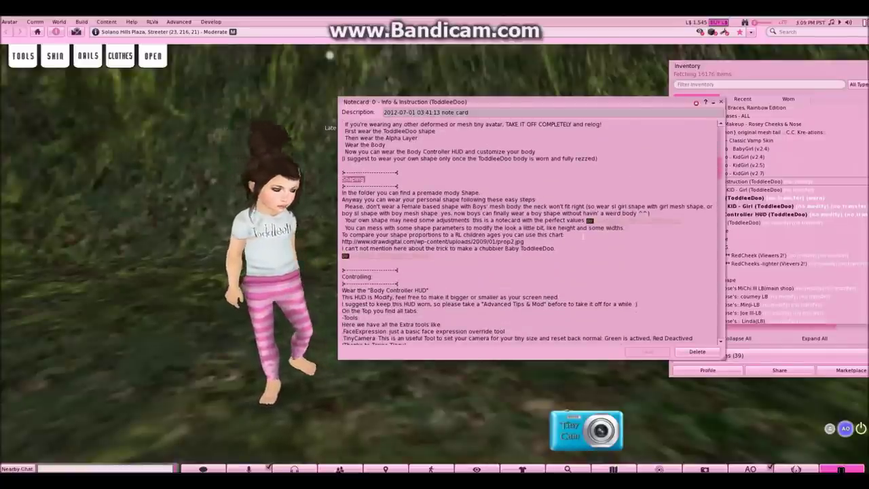
drag(681, 221, 588, 220)
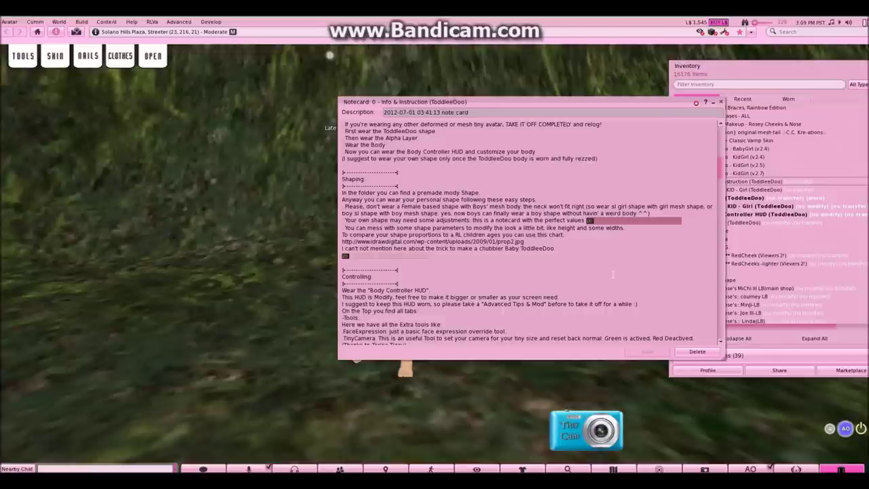
drag(526, 241, 346, 242)
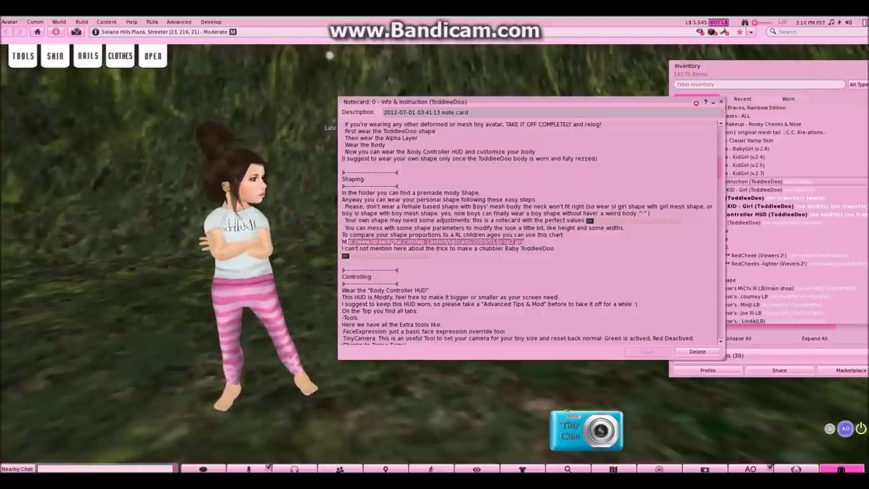
click(722, 103)
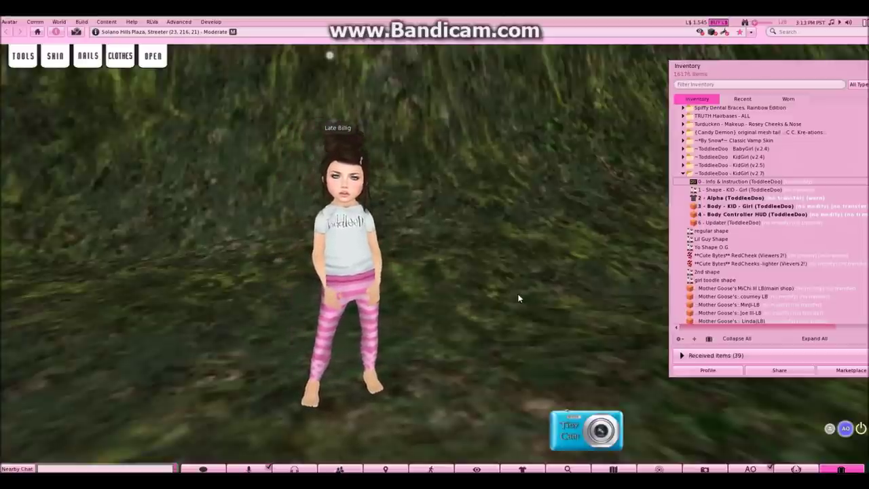
Show the HUD's base skin swatches, accept Base Skin - Set5 - Snow, and allow skin access.
click(56, 57)
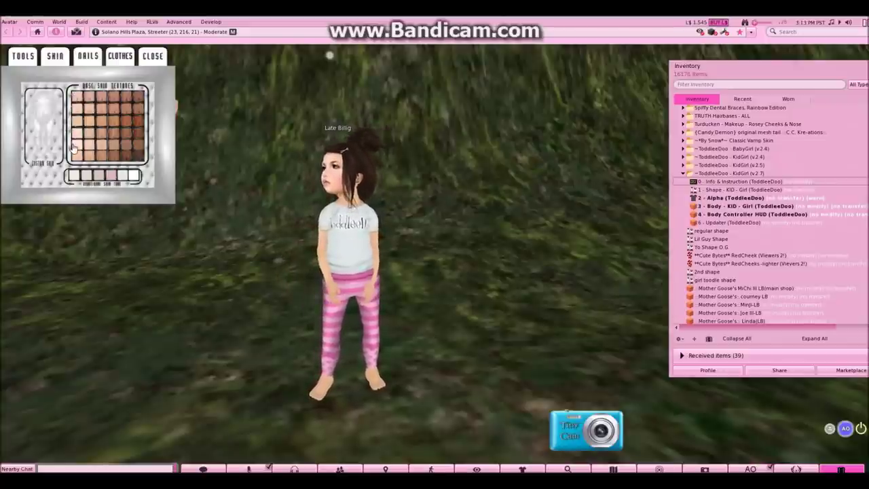
scroll(330, 259, up, 5)
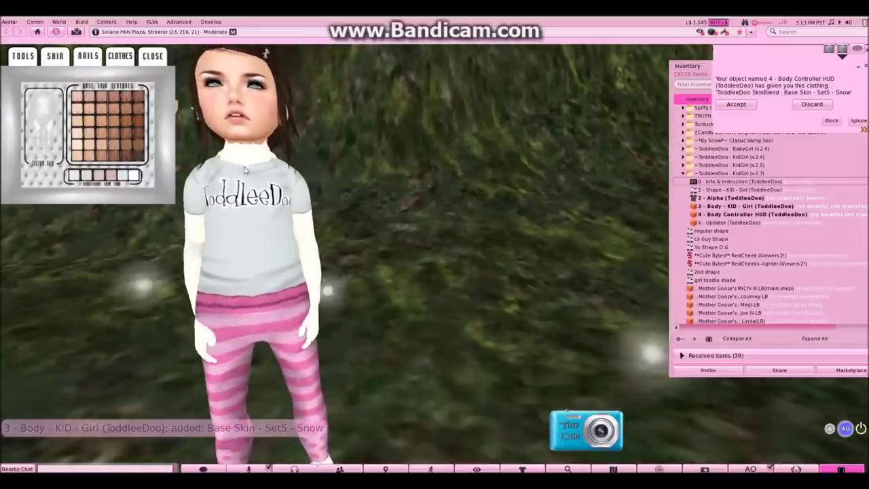
scroll(275, 314, down, 5)
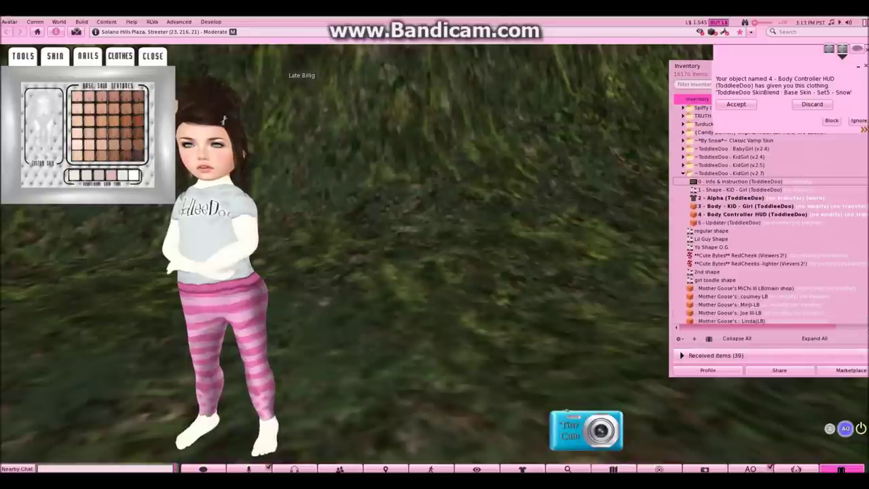
click(750, 104)
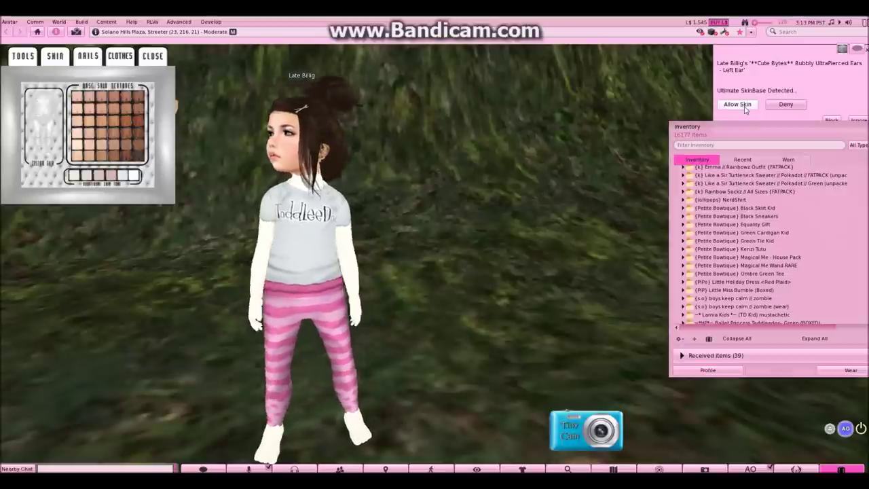
click(745, 106)
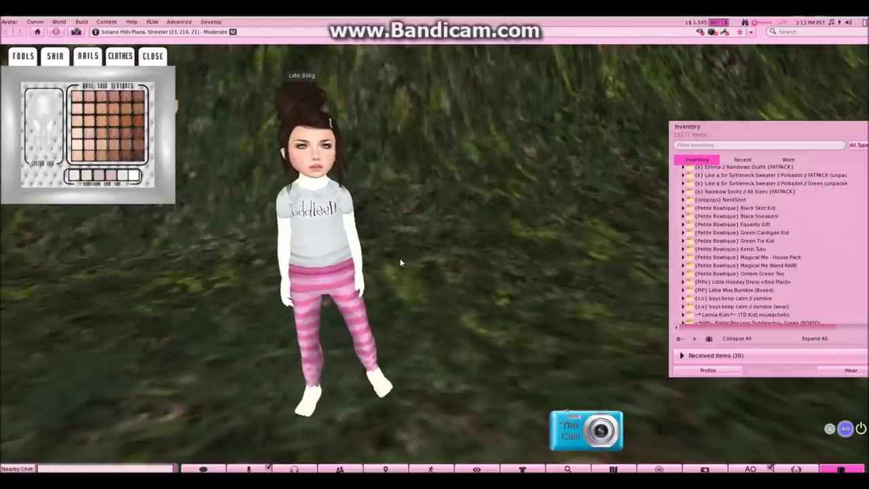
Apply the tan swatch, accept the Base Skin - Set3 - Tan item, allow skin, and close the palette.
click(100, 127)
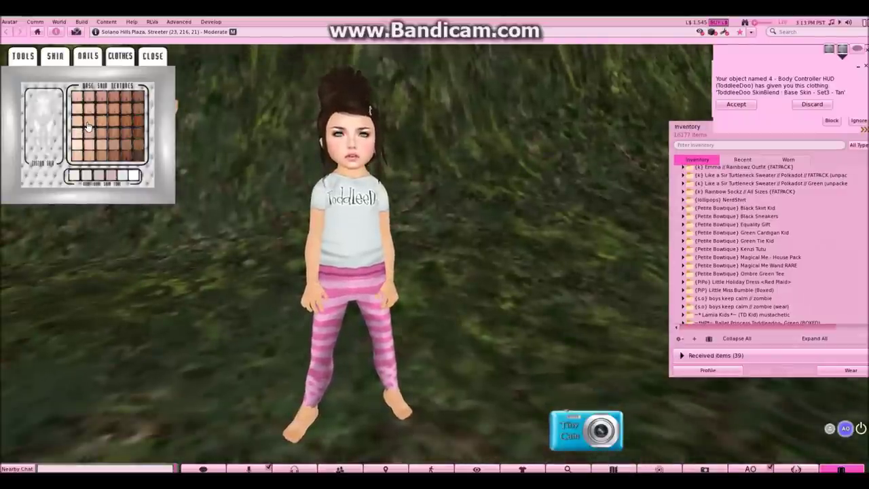
click(87, 126)
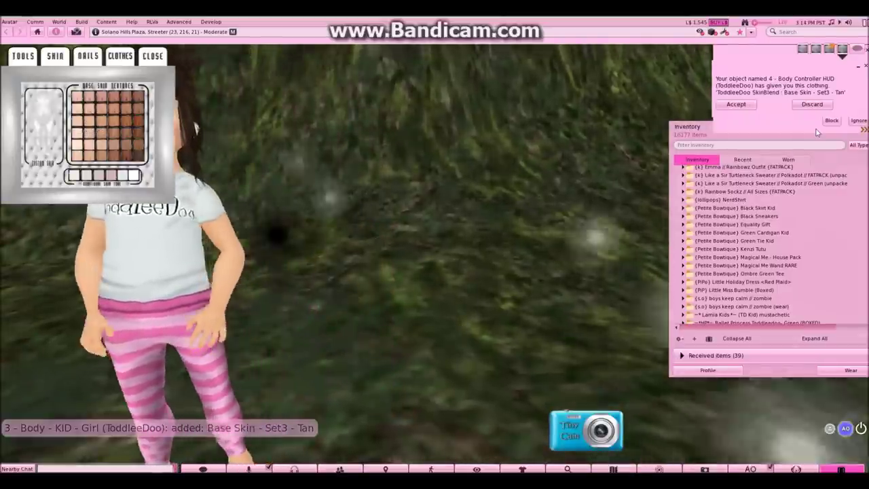
click(746, 105)
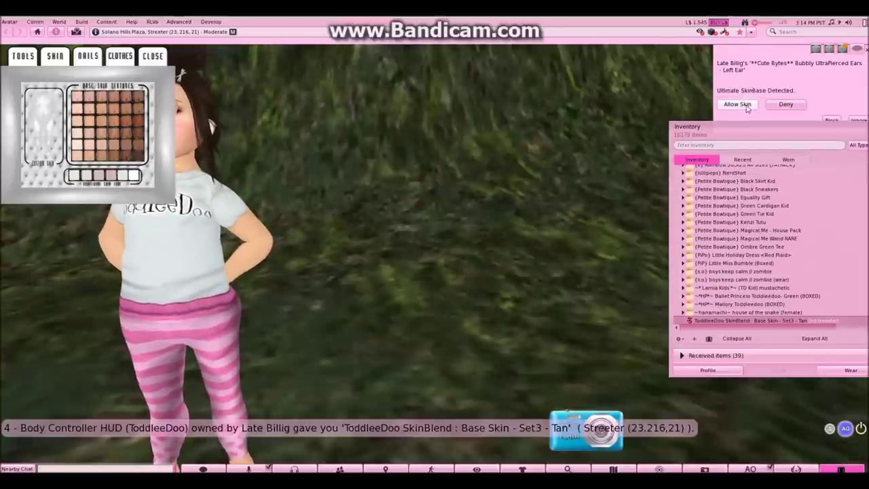
click(749, 105)
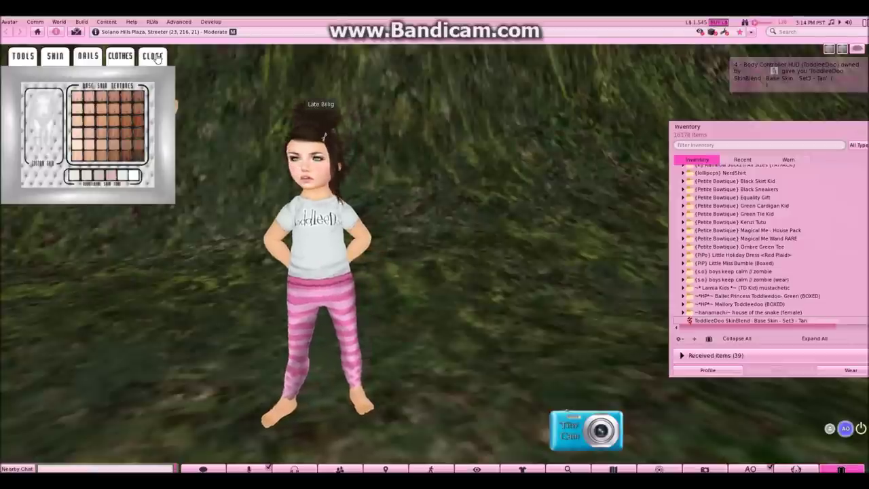
click(155, 57)
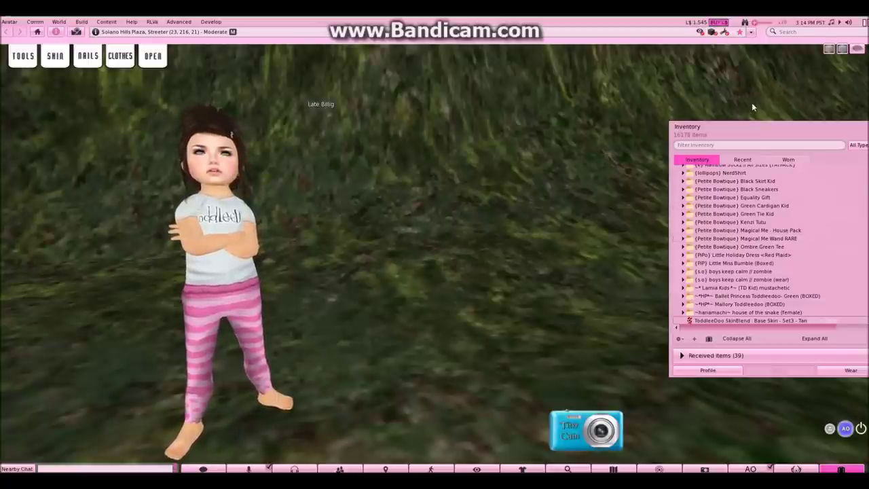
Move the Inventory window fully onto the screen.
drag(711, 130, 662, 124)
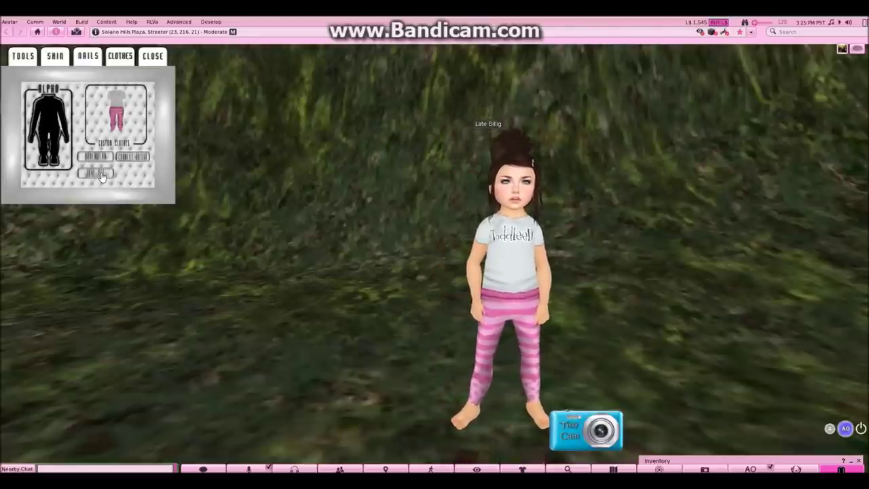
Take off the pink pants through the HUD, then put them back on the Looser layer.
click(100, 174)
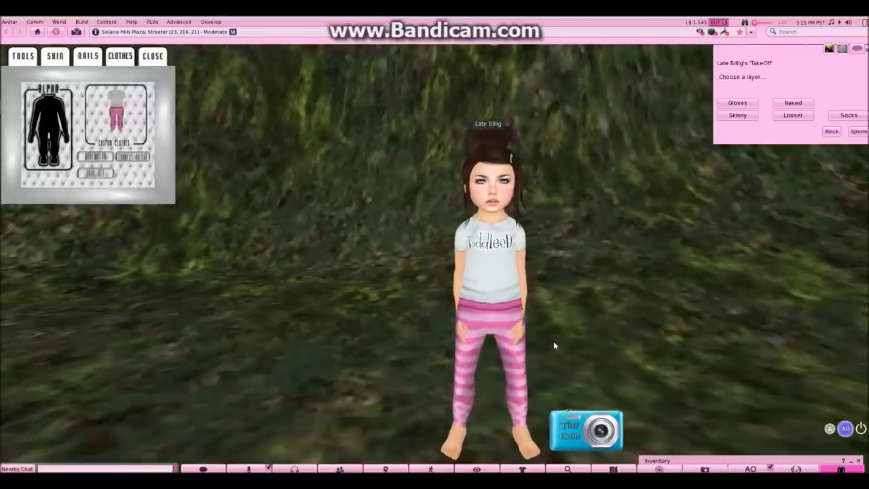
click(794, 115)
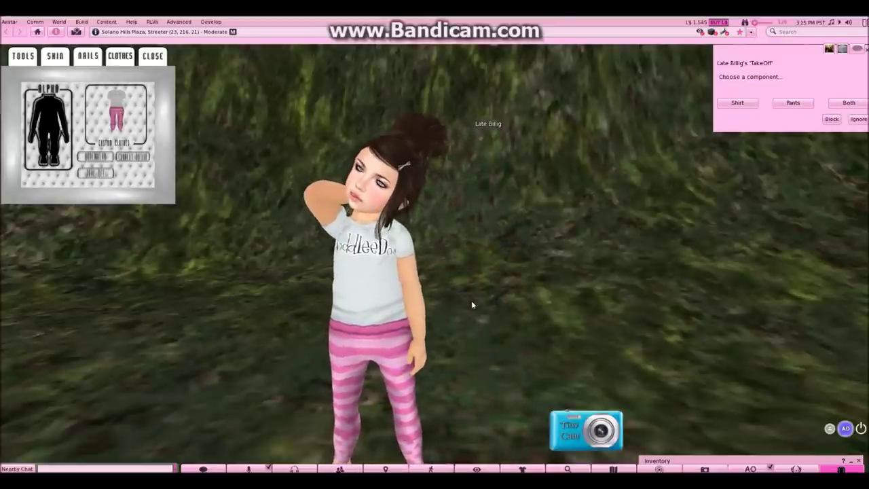
scroll(403, 288, down, 2)
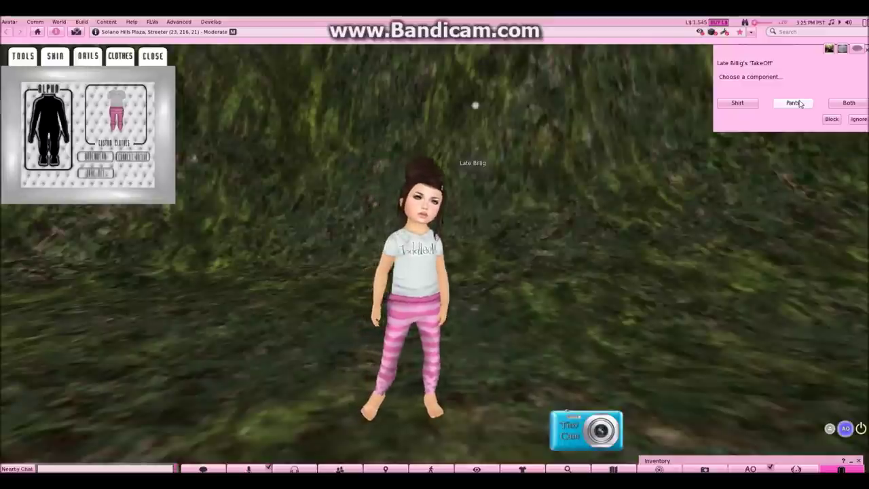
click(793, 102)
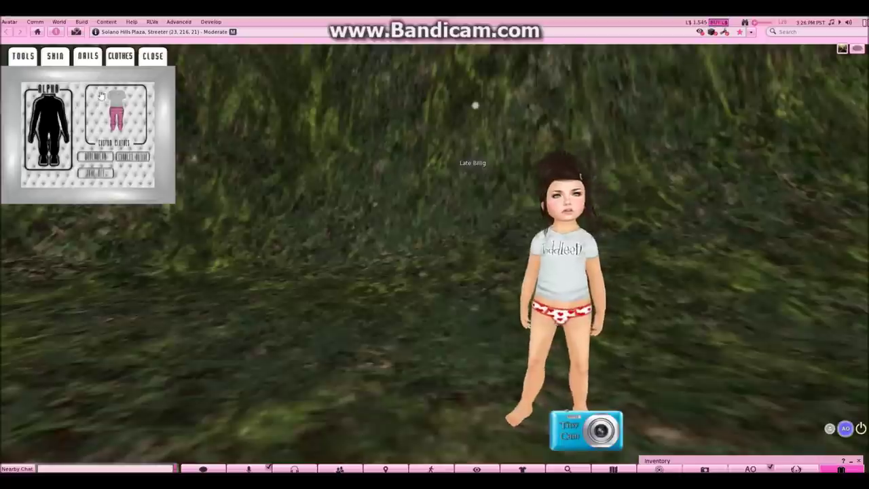
click(122, 127)
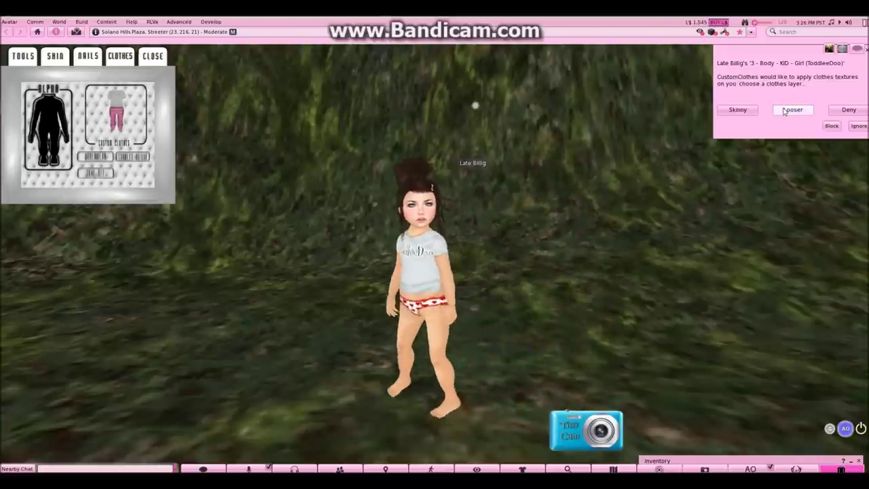
click(788, 111)
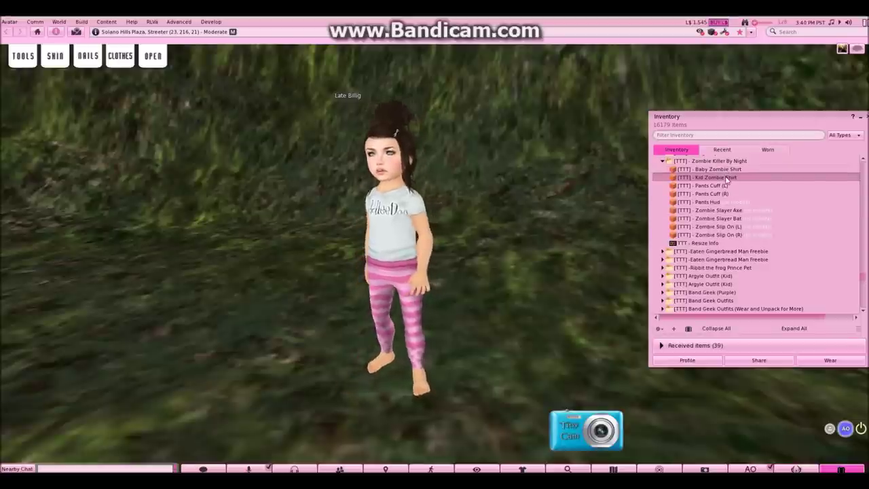
Add the [TTT] - Kid Zombie Shirt to the outfit and walk the avatar forward.
right_click(727, 178)
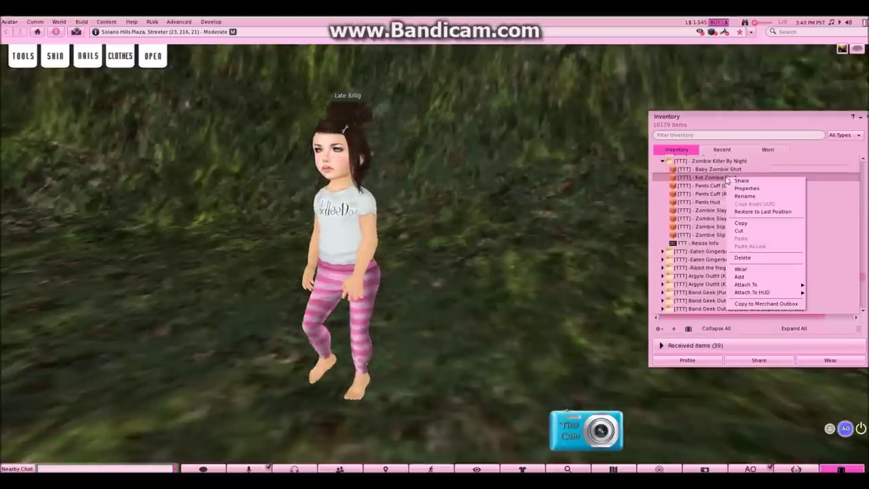
click(760, 277)
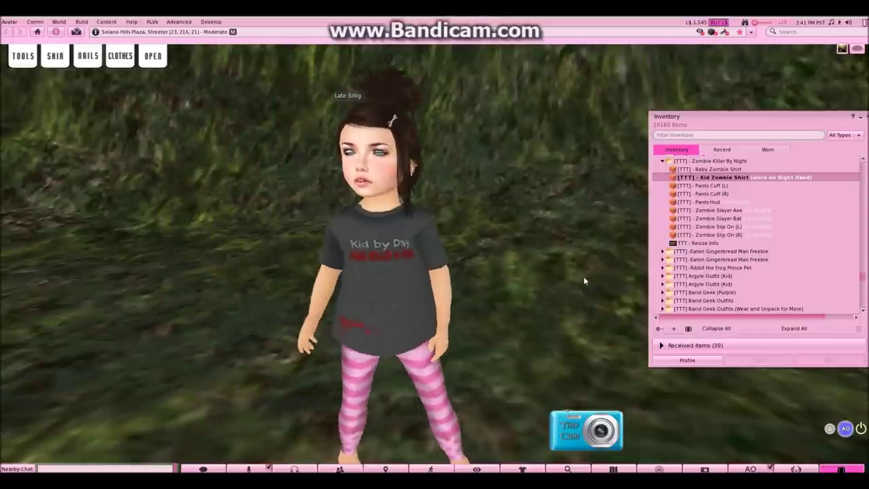
key(Up)
key(Left)
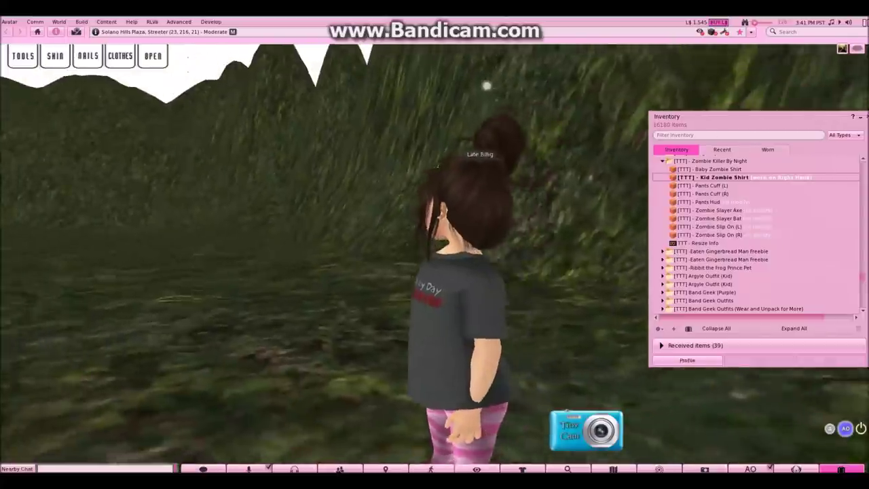